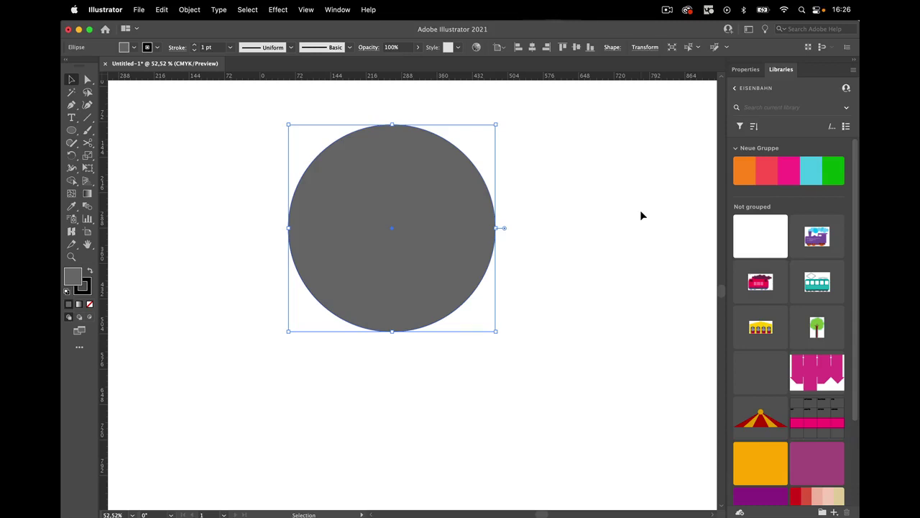
- Deselect everything, then select the grey circle on the artboard
{"action": "left_click", "coordinate": [581, 218]}
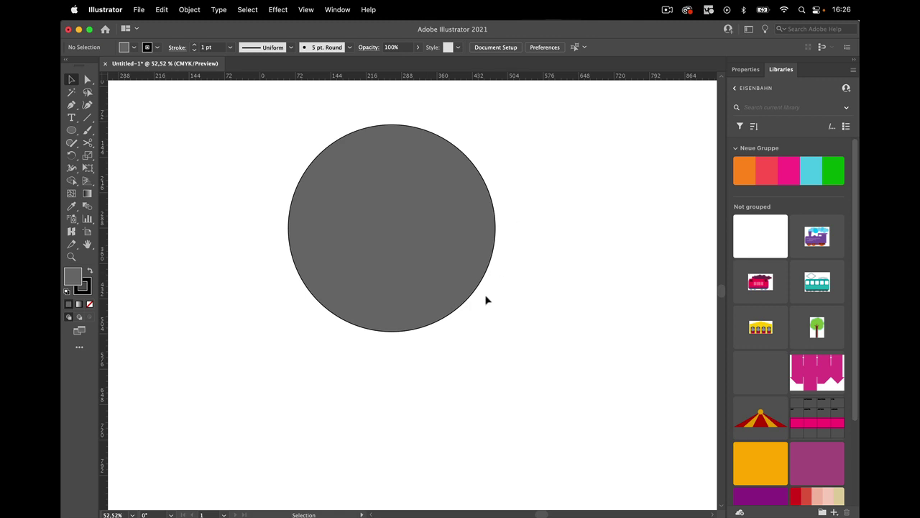
{"action": "left_click", "coordinate": [421, 236]}
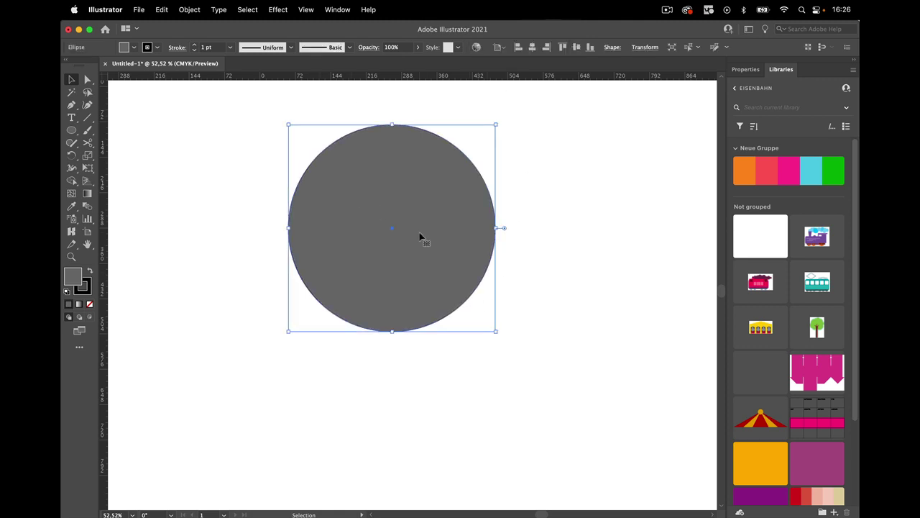
- Apply a 28 pt Offset Path to the grey circle, then check the new outer ring
{"action": "left_click", "coordinate": [190, 10]}
{"action": "mouse_move", "coordinate": [186, 278]}
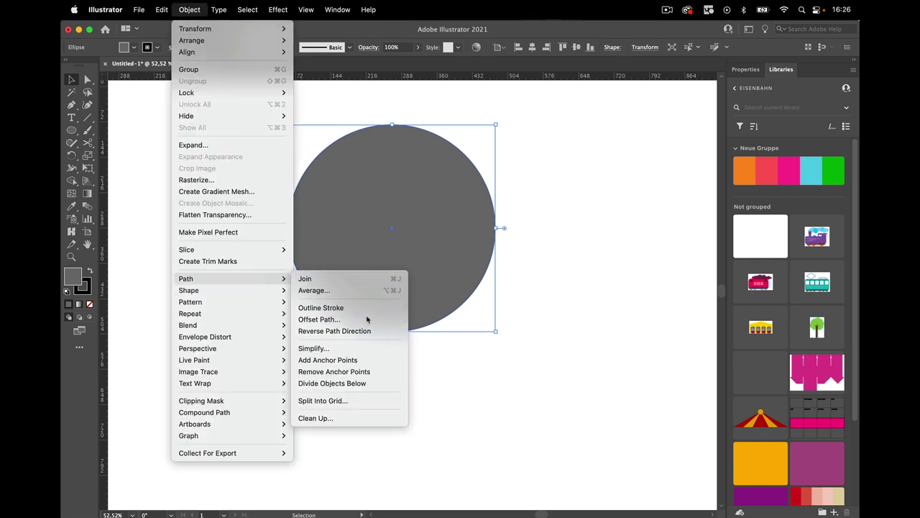
{"action": "left_click", "coordinate": [365, 318]}
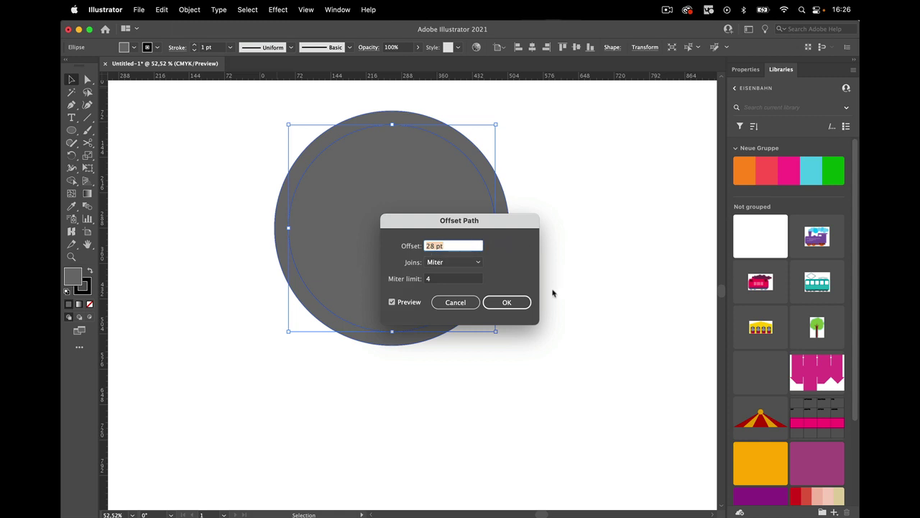
{"action": "left_click", "coordinate": [527, 302]}
{"action": "left_click", "coordinate": [543, 256]}
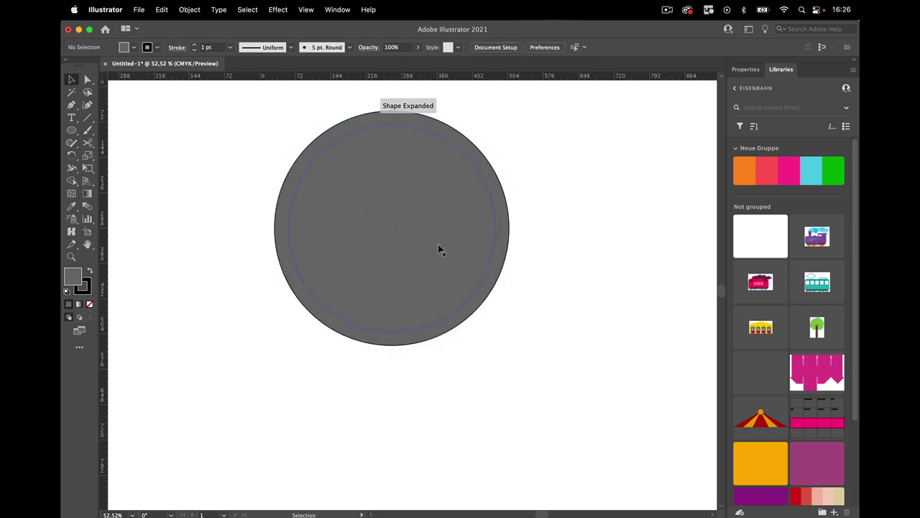
{"action": "left_click", "coordinate": [438, 245]}
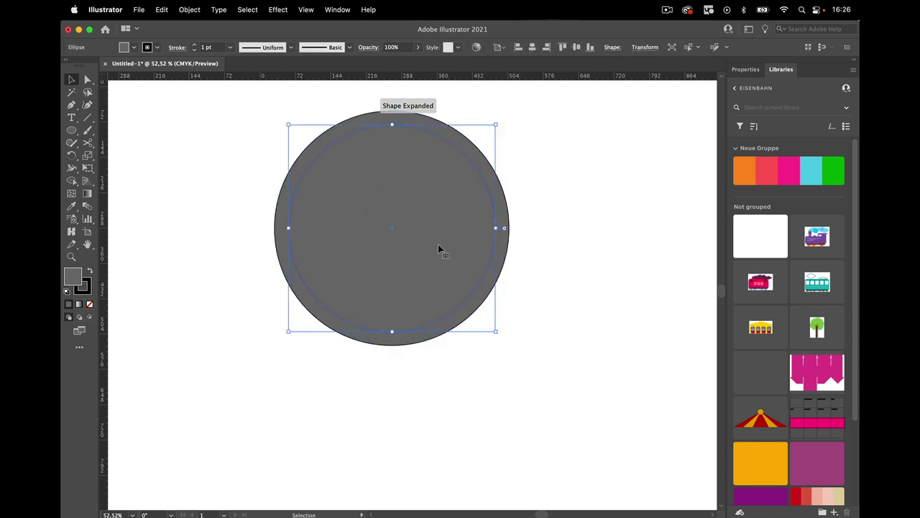
{"action": "left_click", "coordinate": [635, 193]}
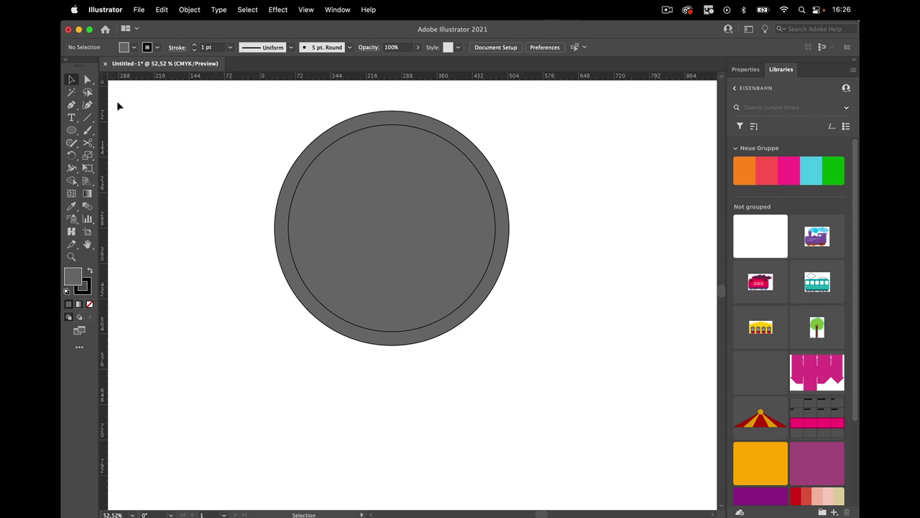
- With Scissors active, lay a locked horizontal guide across the circles' lower part
{"action": "left_click", "coordinate": [89, 118]}
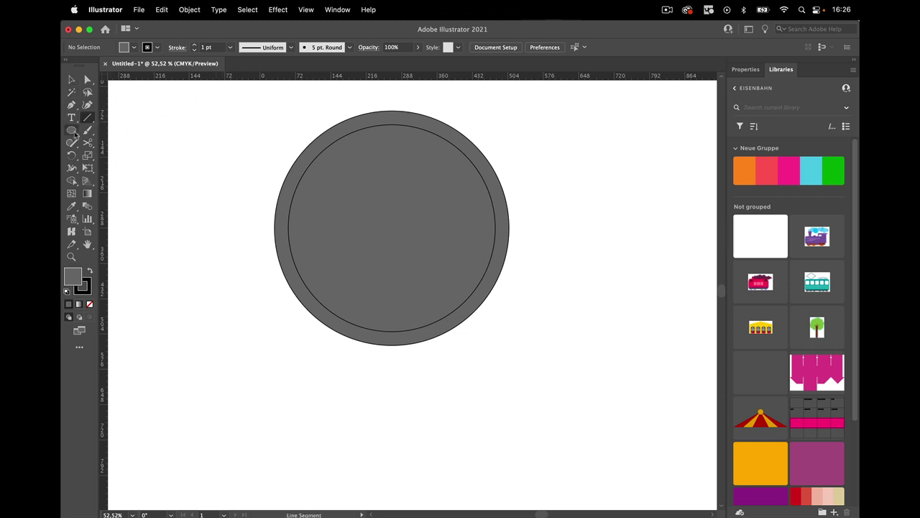
{"action": "left_click", "coordinate": [87, 142]}
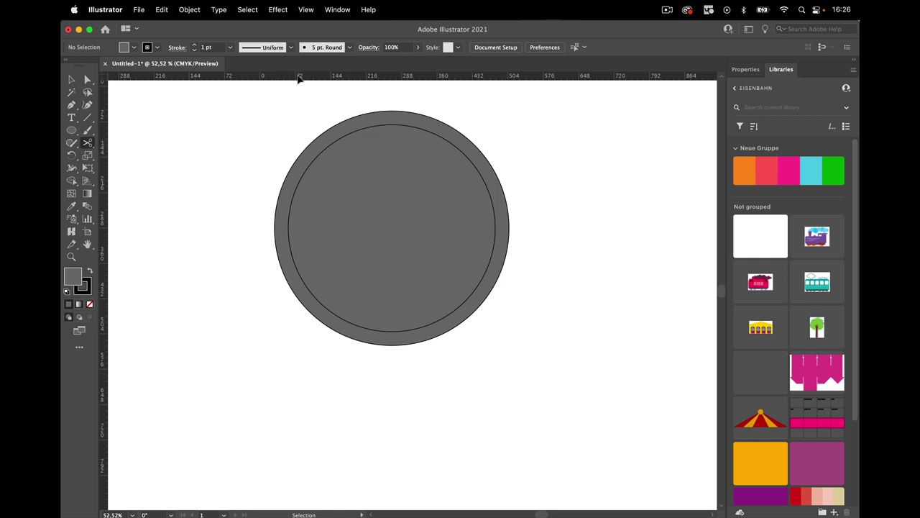
{"action": "left_click_drag", "start_coordinate": [299, 78], "coordinate": [306, 298]}
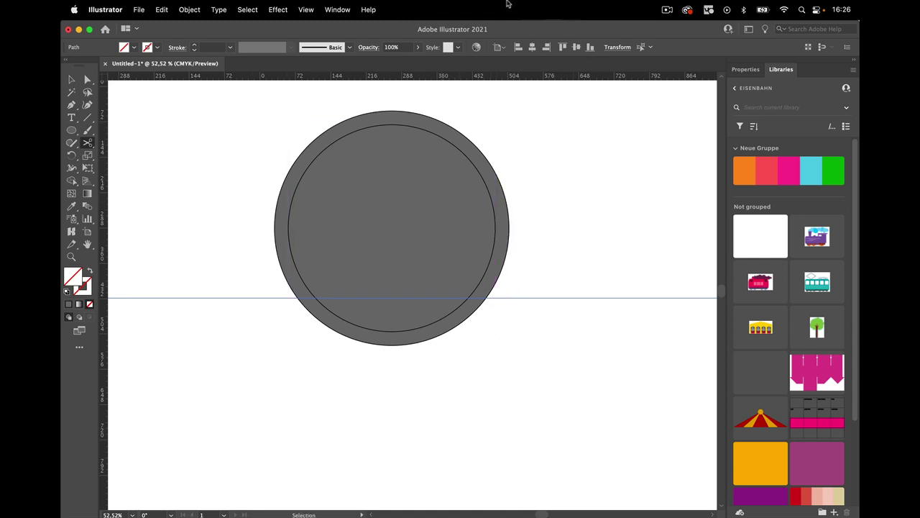
{"action": "left_click", "coordinate": [307, 12]}
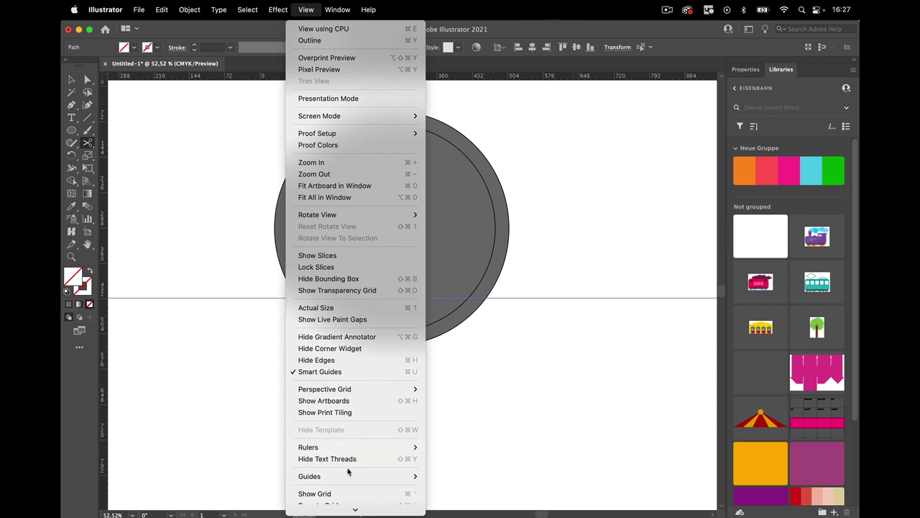
{"action": "mouse_move", "coordinate": [309, 476]}
{"action": "left_click", "coordinate": [503, 475]}
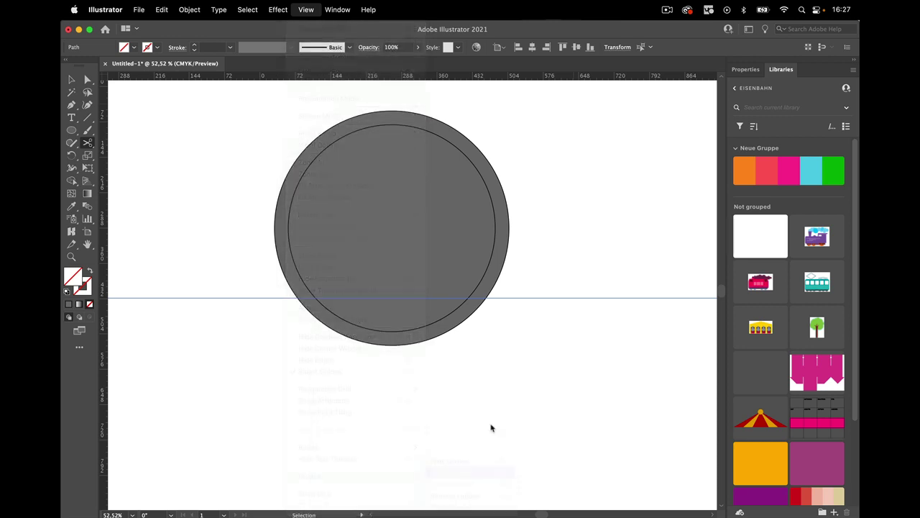
- Cut the outer circle with Scissors at both guide intersections
{"action": "left_click", "coordinate": [501, 272]}
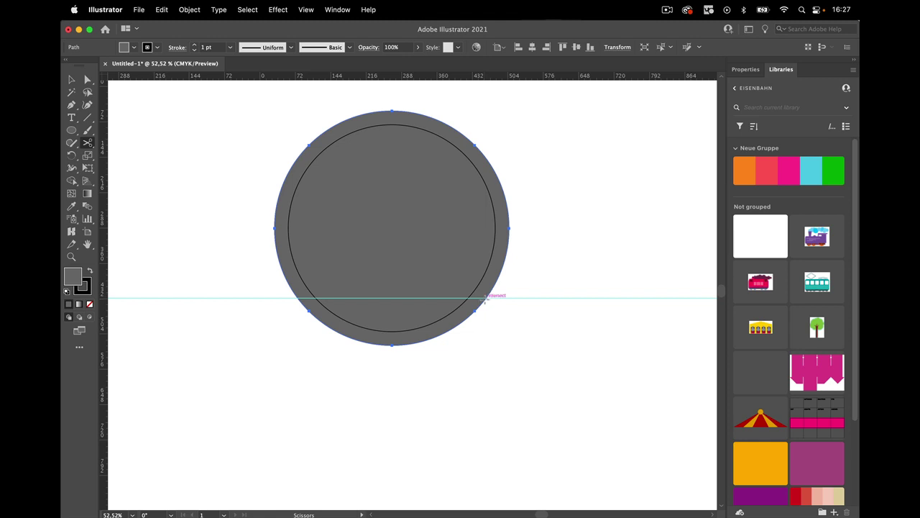
{"action": "left_click", "coordinate": [484, 297]}
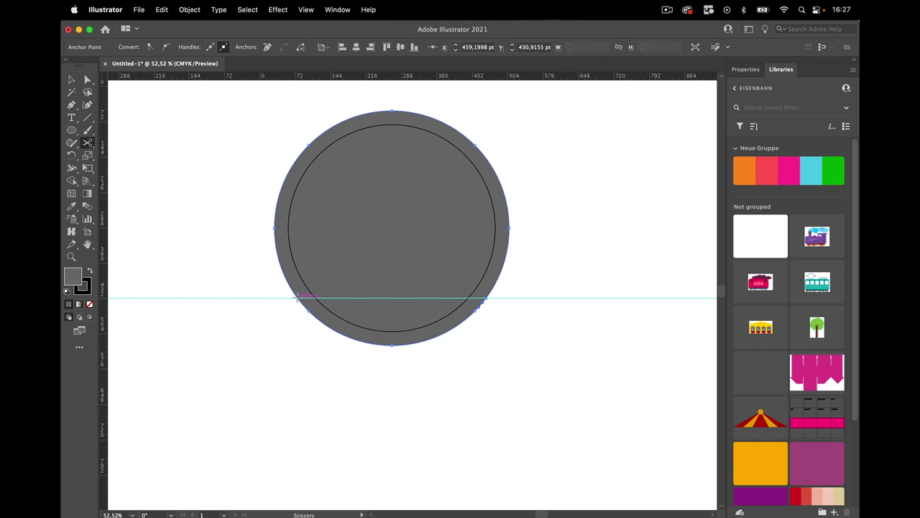
{"action": "left_click", "coordinate": [296, 297]}
{"action": "key", "text": "v"}
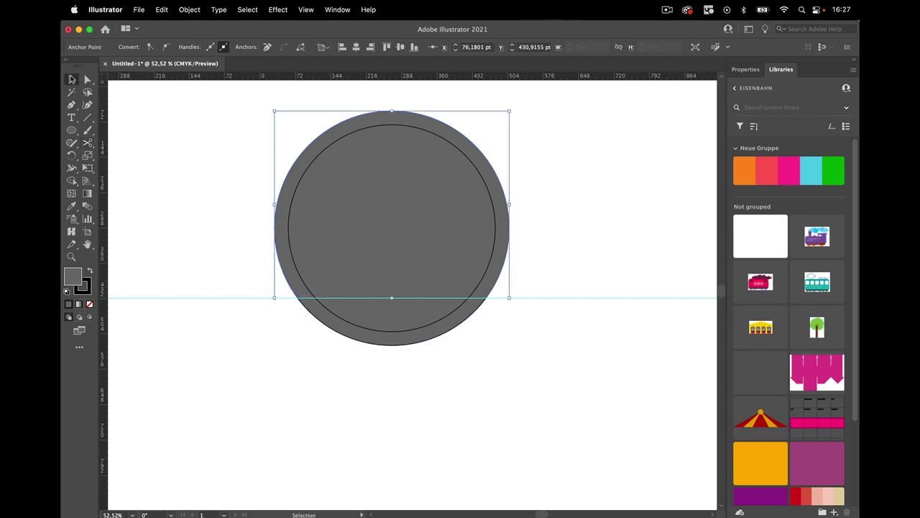
- Reset the view rotation to 0° and delete the outer circle's bottom slice
{"action": "left_click", "coordinate": [305, 437]}
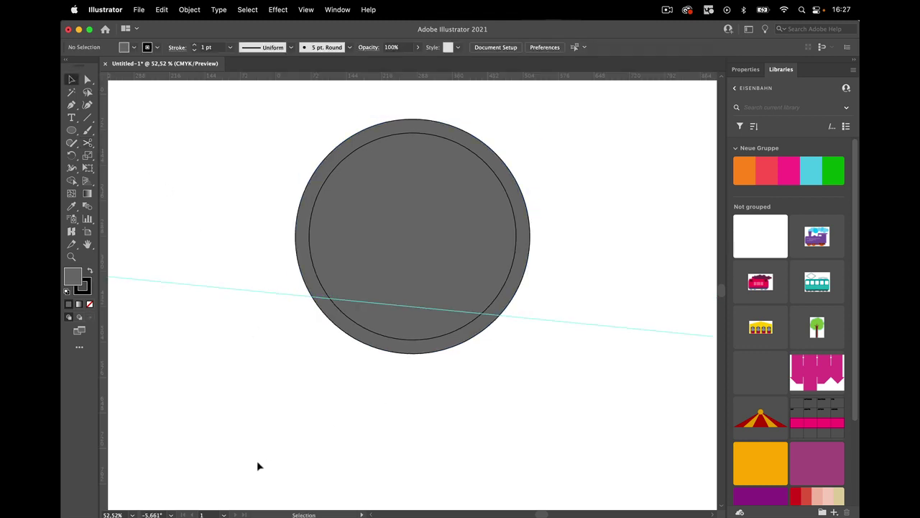
{"action": "left_click", "coordinate": [171, 515]}
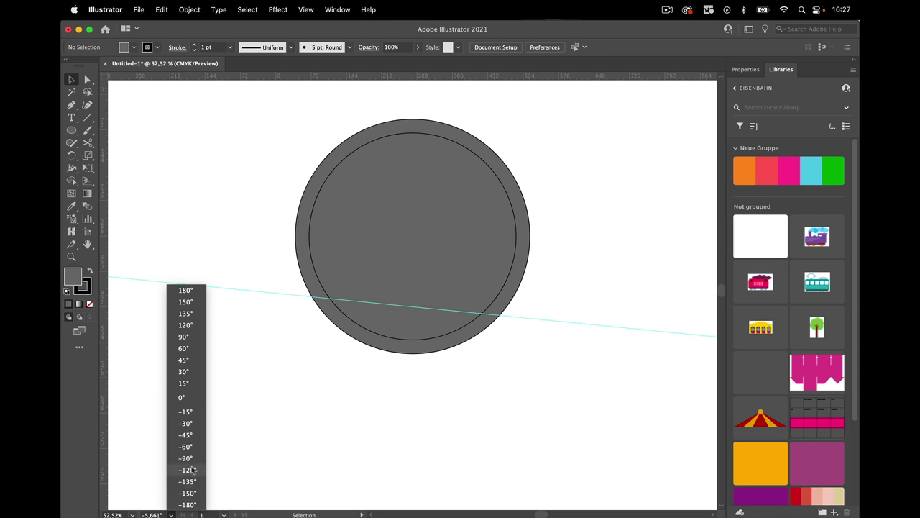
{"action": "left_click", "coordinate": [188, 398]}
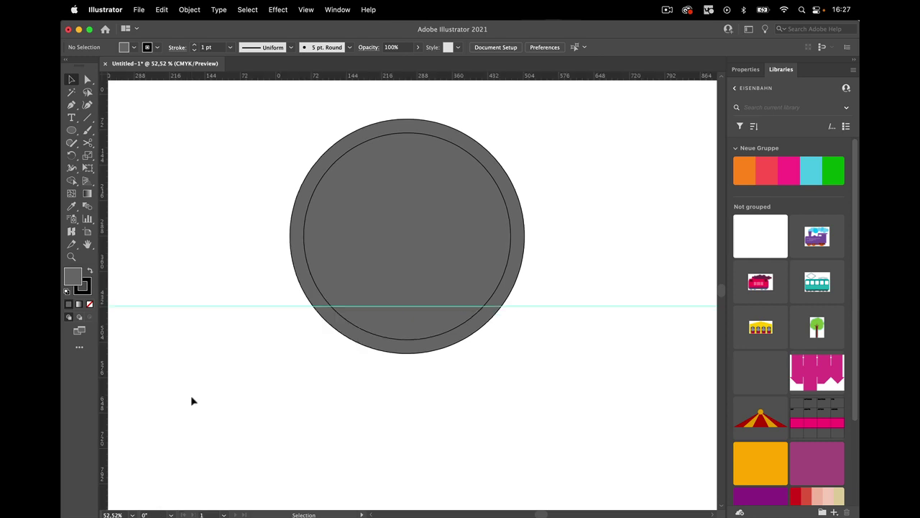
{"action": "left_click", "coordinate": [429, 350]}
{"action": "key", "text": "Delete"}
- Set the remaining outer arc's fill to None
{"action": "left_click", "coordinate": [506, 302]}
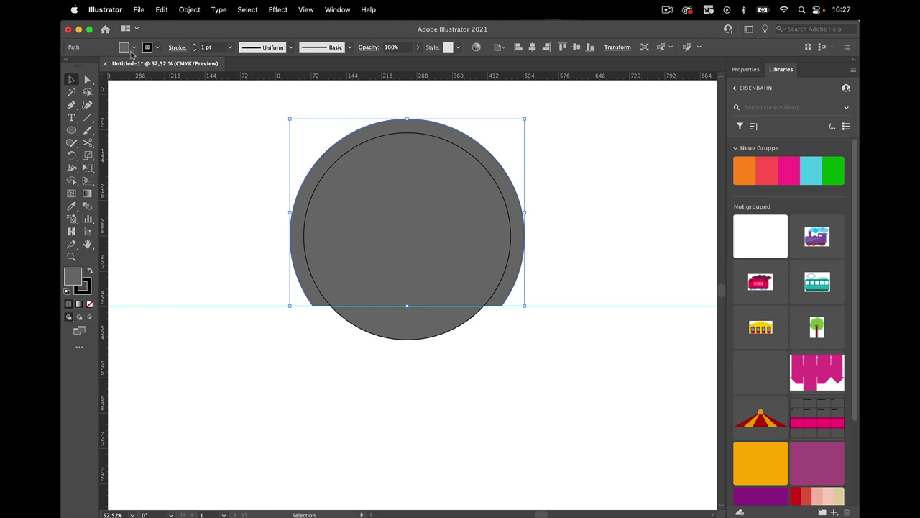
{"action": "left_click", "coordinate": [133, 47]}
{"action": "left_click", "coordinate": [66, 66]}
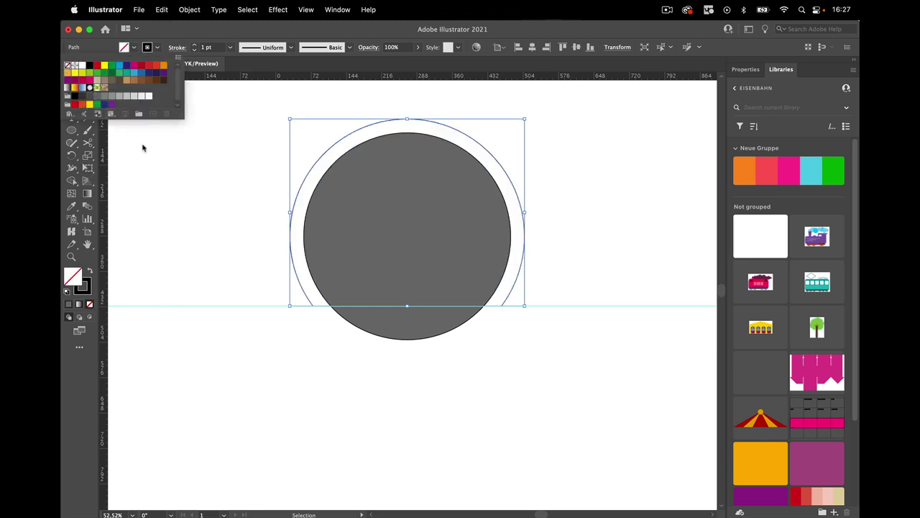
{"action": "left_click", "coordinate": [572, 168]}
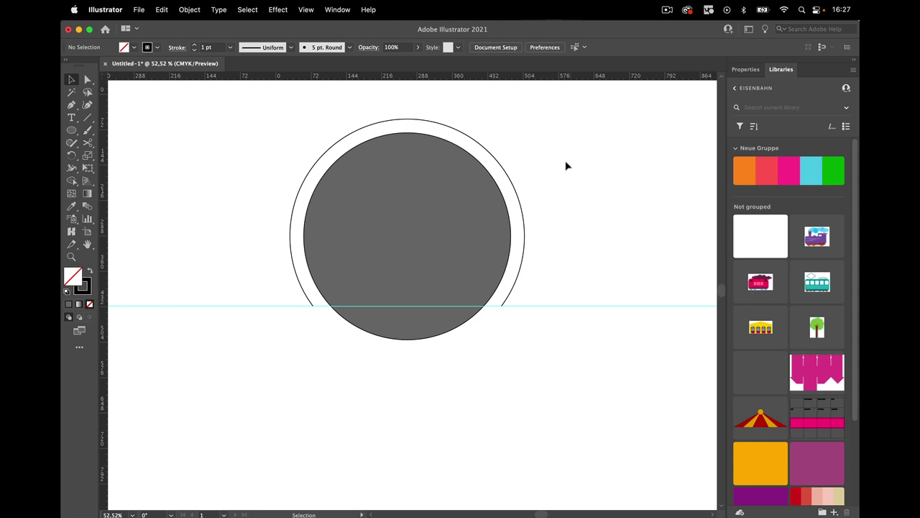
{"action": "left_click", "coordinate": [508, 176]}
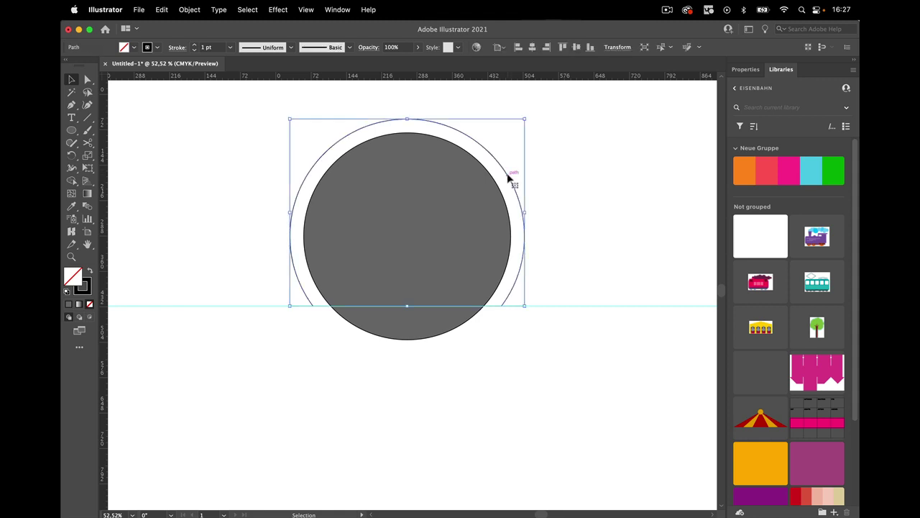
{"action": "left_click", "coordinate": [337, 10]}
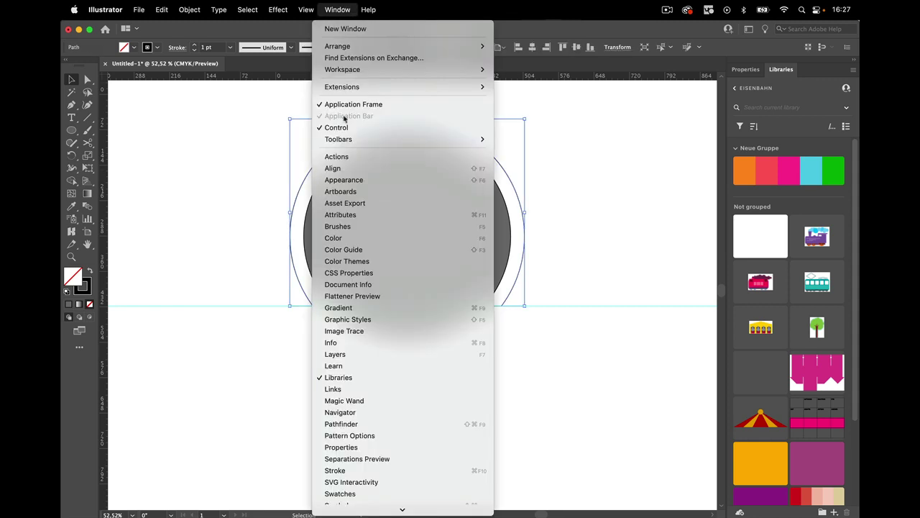
{"action": "left_click", "coordinate": [348, 284]}
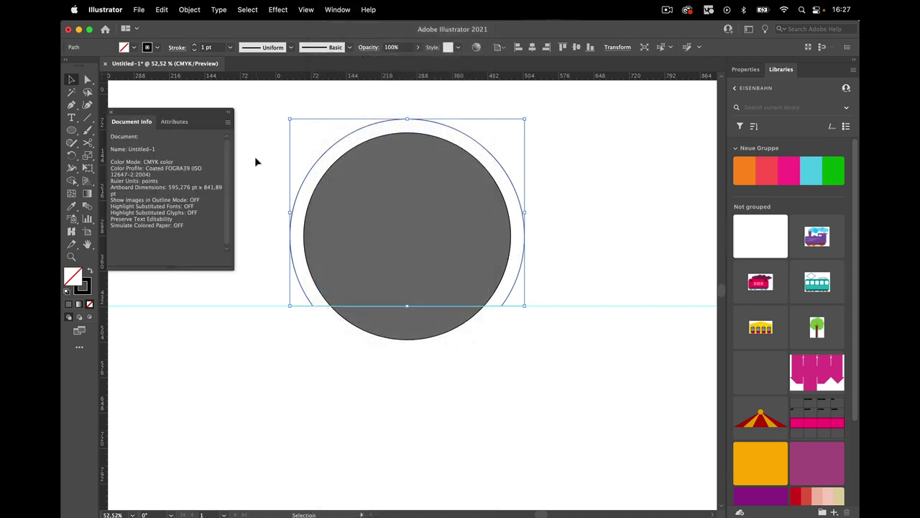
{"action": "left_click", "coordinate": [227, 122]}
{"action": "left_click", "coordinate": [265, 155]}
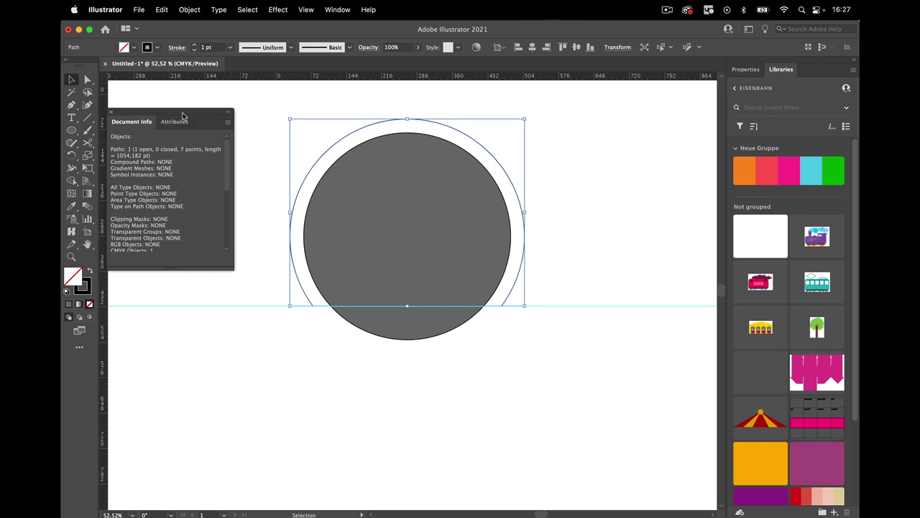
{"action": "left_click_drag", "start_coordinate": [183, 115], "coordinate": [231, 118]}
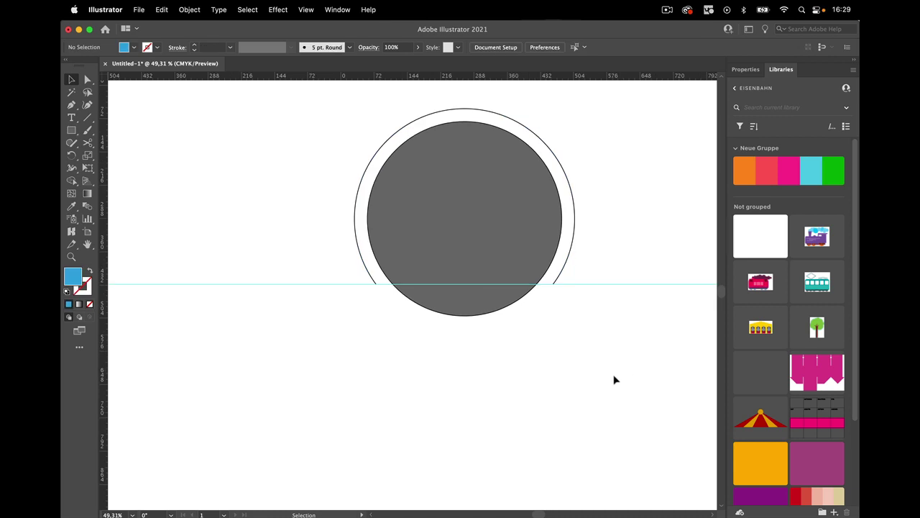
- Draw a small blue rectangle in empty canvas space
{"action": "scroll", "coordinate": [483, 396], "scroll_direction": "down", "scroll_amount": 1}
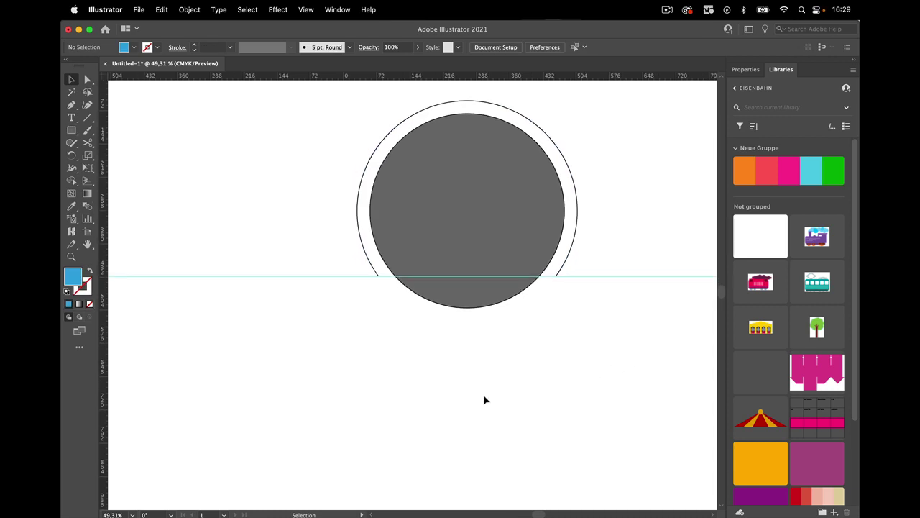
{"action": "scroll", "coordinate": [418, 409], "scroll_direction": "down", "scroll_amount": 2}
{"action": "scroll", "coordinate": [418, 409], "scroll_direction": "left", "scroll_amount": 1}
{"action": "scroll", "coordinate": [419, 409], "scroll_direction": "down", "scroll_amount": 3}
{"action": "scroll", "coordinate": [418, 409], "scroll_direction": "left", "scroll_amount": 2}
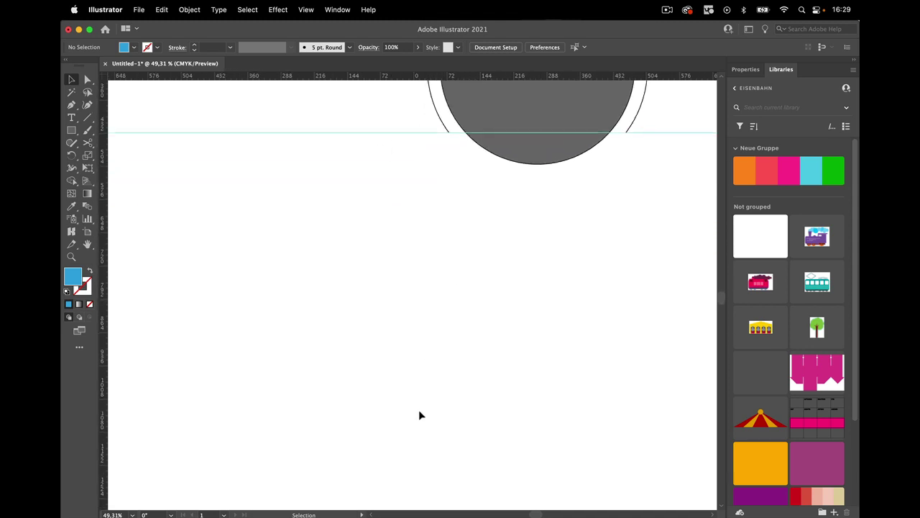
{"action": "scroll", "coordinate": [419, 409], "scroll_direction": "down", "scroll_amount": 3}
{"action": "scroll", "coordinate": [418, 409], "scroll_direction": "left", "scroll_amount": 2}
{"action": "scroll", "coordinate": [418, 409], "scroll_direction": "left", "scroll_amount": 1}
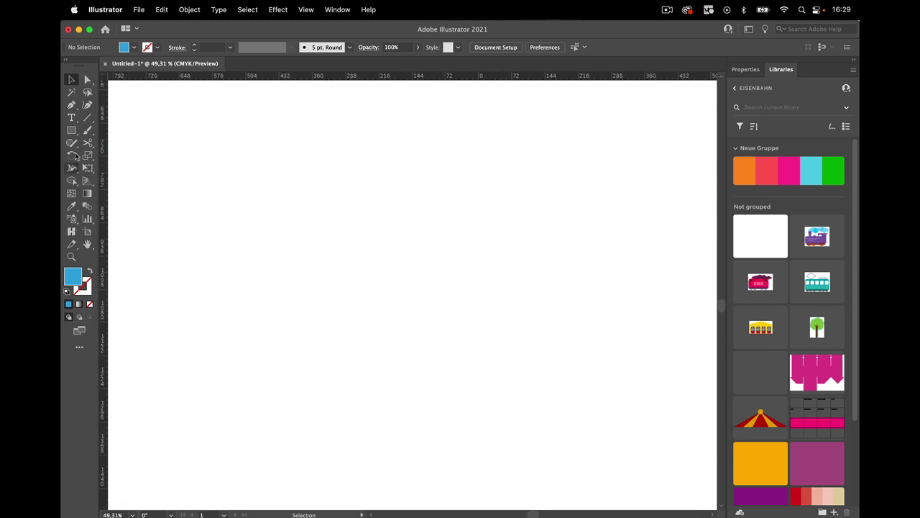
{"action": "left_click", "coordinate": [71, 130]}
{"action": "left_click_drag", "start_coordinate": [286, 301], "coordinate": [315, 322]}
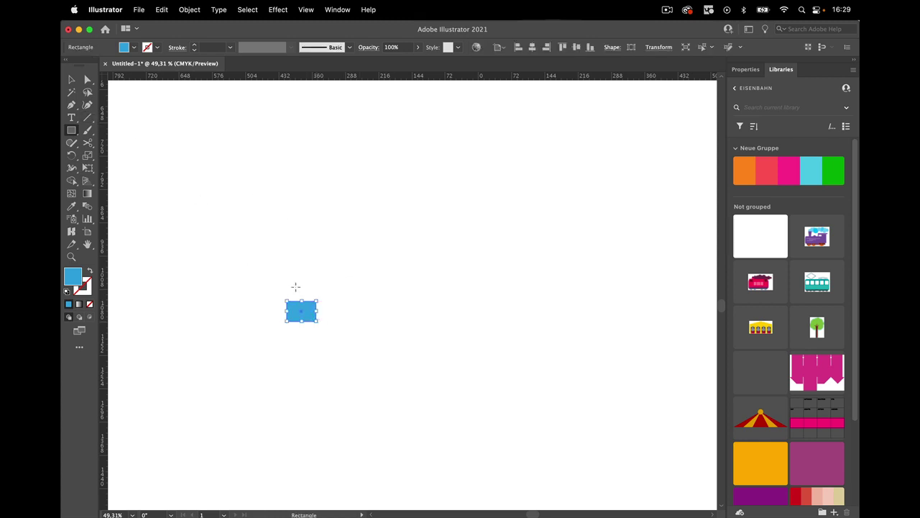
- Alt-drag a copy of the rectangle to the right as a thin bar
{"action": "key", "text": "v"}
{"action": "left_click", "coordinate": [313, 238]}
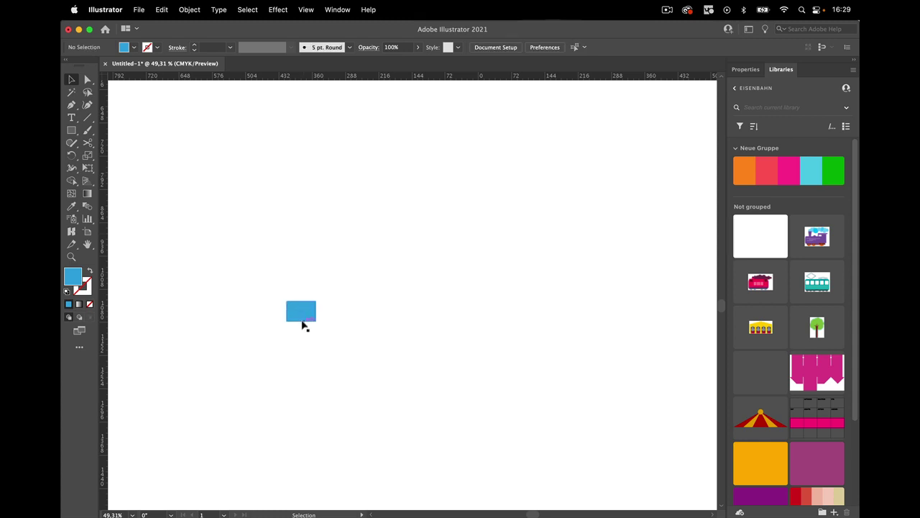
{"action": "mouse_move", "coordinate": [304, 317]}
{"action": "left_mouse_down"}
{"action": "mouse_move", "coordinate": [340, 323]}
{"action": "mouse_move", "coordinate": [361, 309]}
{"action": "left_mouse_up"}
{"action": "right_click", "coordinate": [399, 277]}
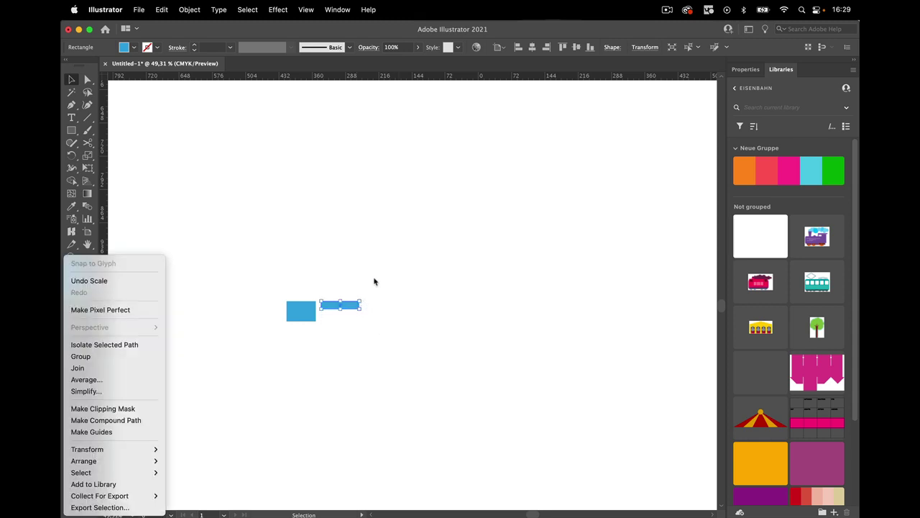
{"action": "left_click", "coordinate": [372, 281]}
{"action": "left_click", "coordinate": [366, 277]}
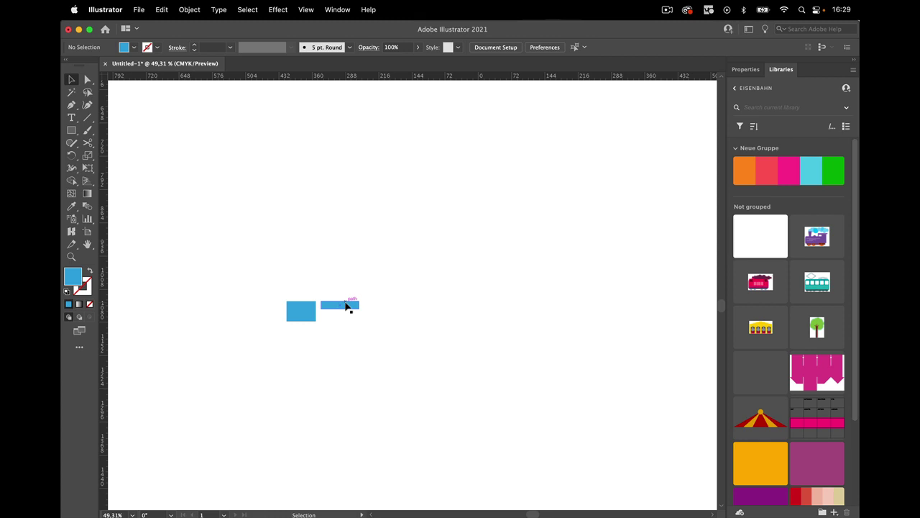
- Add more evenly spaced blue bars by copying one and repeating with Ctrl+D
{"action": "left_click_drag", "start_coordinate": [346, 305], "coordinate": [388, 304]}
{"action": "left_click_drag", "start_coordinate": [391, 305], "coordinate": [392, 305]}
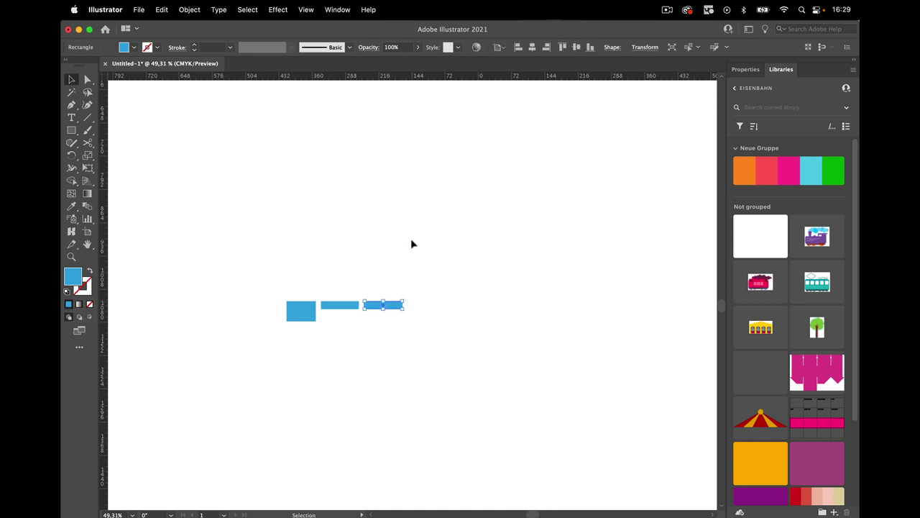
{"action": "key", "text": "ctrl+d"}
{"action": "left_click", "coordinate": [482, 283]}
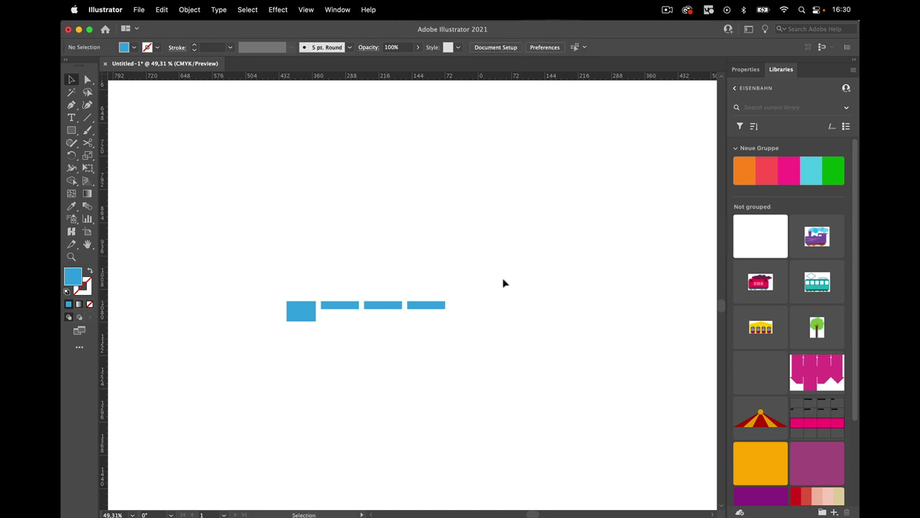
{"action": "left_click", "coordinate": [427, 306]}
{"action": "key", "text": "ctrl+d"}
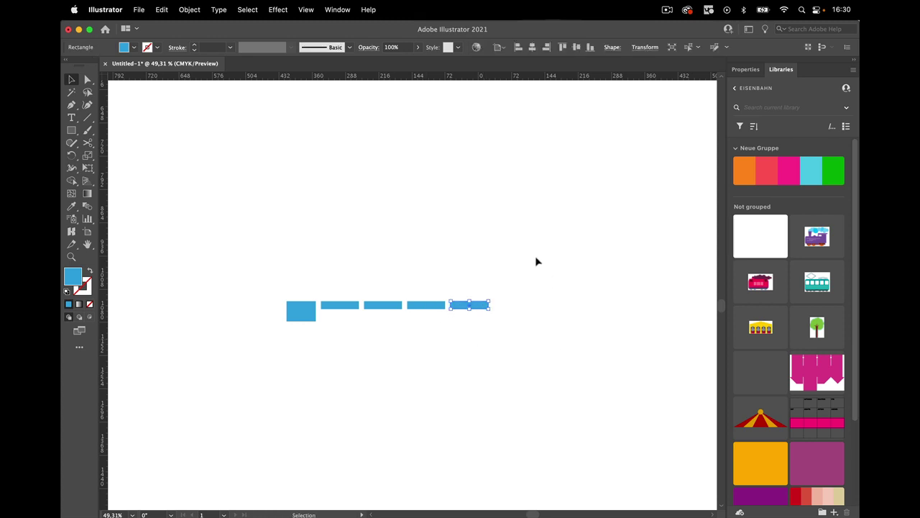
- Make the last bar light grey and slightly shorter
{"action": "left_click", "coordinate": [134, 47]}
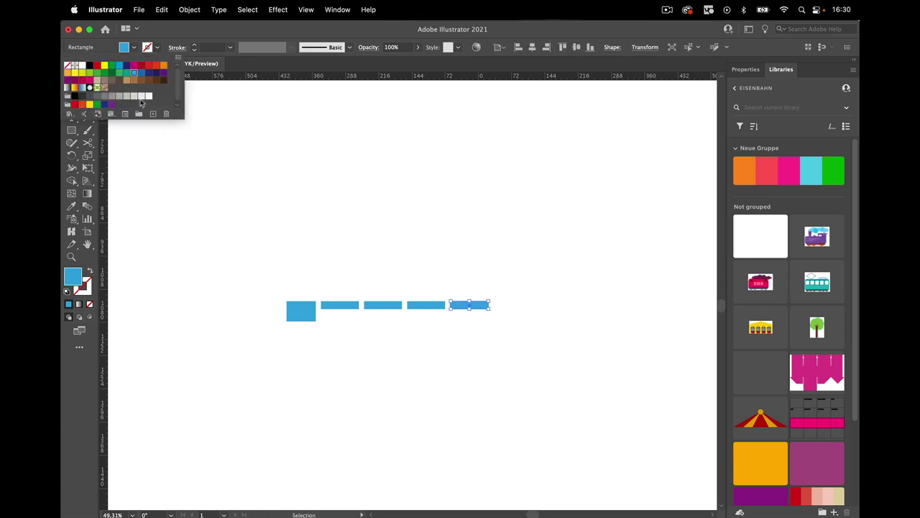
{"action": "left_click", "coordinate": [141, 101]}
{"action": "left_click", "coordinate": [378, 228]}
{"action": "left_click", "coordinate": [514, 305]}
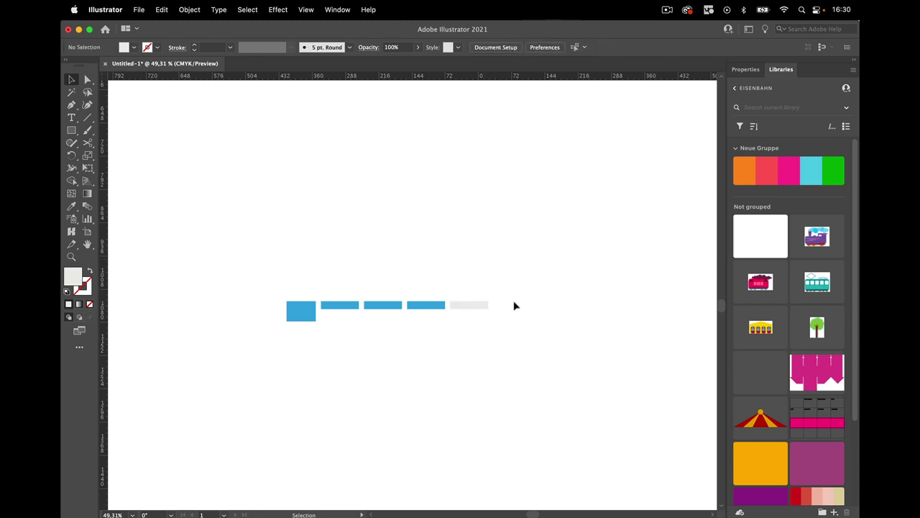
{"action": "left_click", "coordinate": [488, 307]}
{"action": "scroll", "coordinate": [491, 310], "scroll_direction": "up", "scroll_amount": 5}
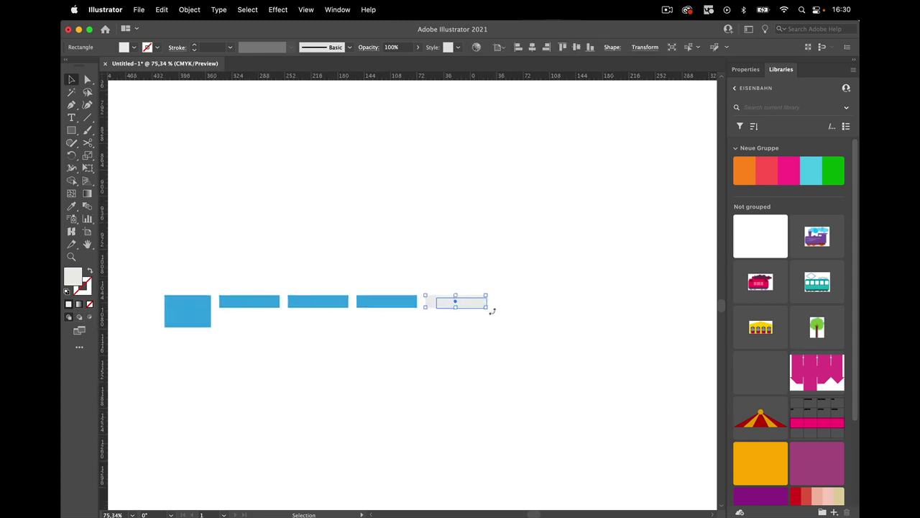
{"action": "mouse_move", "coordinate": [481, 295]}
{"action": "left_mouse_down"}
{"action": "mouse_move", "coordinate": [442, 295]}
{"action": "mouse_move", "coordinate": [496, 288]}
{"action": "left_mouse_up"}
{"action": "left_click", "coordinate": [486, 251]}
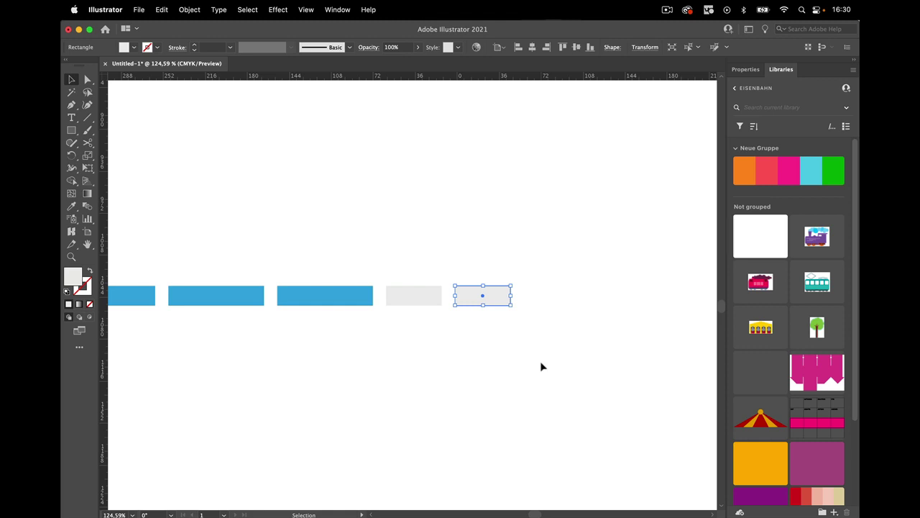
- Repeat with Cmd+D to add more grey bars, then select the three long blue bars
{"action": "key", "text": "cmd+d"}
{"action": "key", "text": "cmd+d"}
{"action": "key", "text": "cmd+d"}
{"action": "scroll", "coordinate": [568, 367], "scroll_direction": "right", "scroll_amount": 3}
{"action": "scroll", "coordinate": [568, 368], "scroll_direction": "down", "scroll_amount": 1}
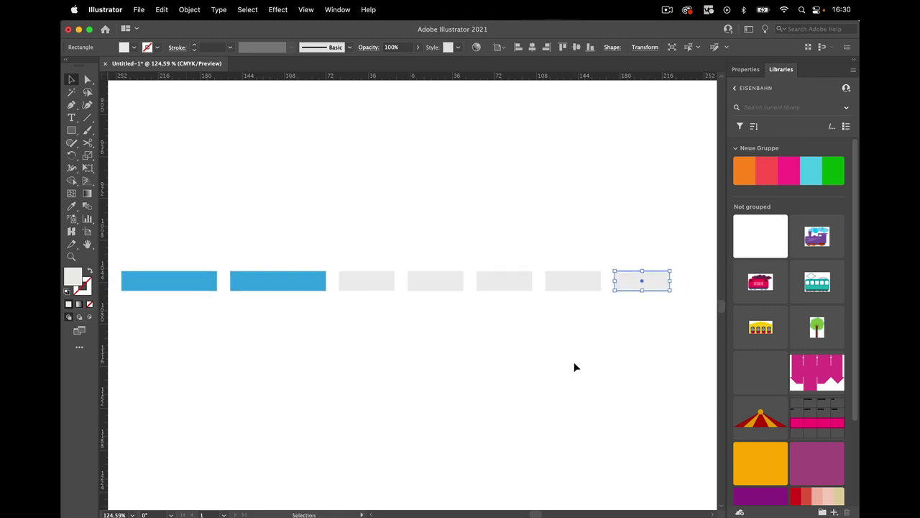
{"action": "scroll", "coordinate": [575, 367], "scroll_direction": "down", "scroll_amount": 3}
{"action": "scroll", "coordinate": [575, 367], "scroll_direction": "down", "scroll_amount": 2}
{"action": "scroll", "coordinate": [574, 368], "scroll_direction": "down", "scroll_amount": 2}
{"action": "left_click", "coordinate": [520, 363]}
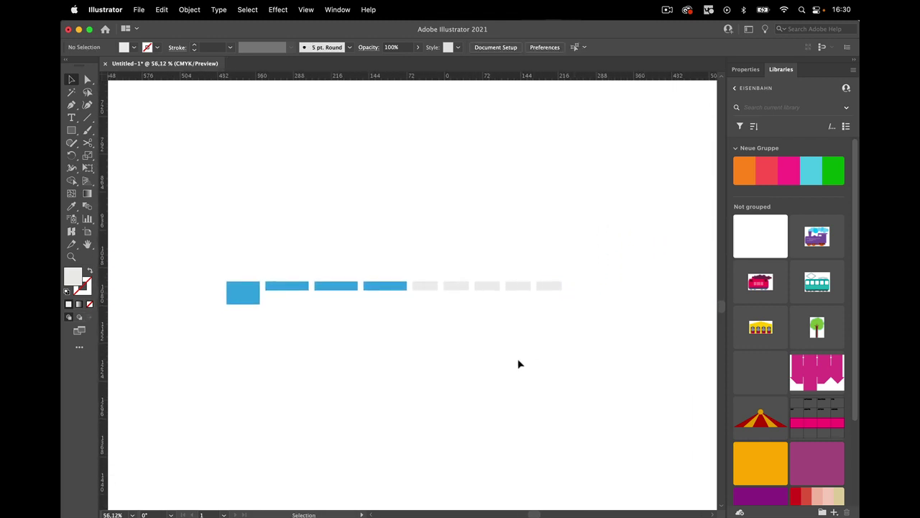
{"action": "scroll", "coordinate": [519, 364], "scroll_direction": "right", "scroll_amount": 2}
{"action": "scroll", "coordinate": [519, 364], "scroll_direction": "down", "scroll_amount": 1}
{"action": "scroll", "coordinate": [520, 364], "scroll_direction": "right", "scroll_amount": 2}
{"action": "scroll", "coordinate": [520, 364], "scroll_direction": "down", "scroll_amount": 1}
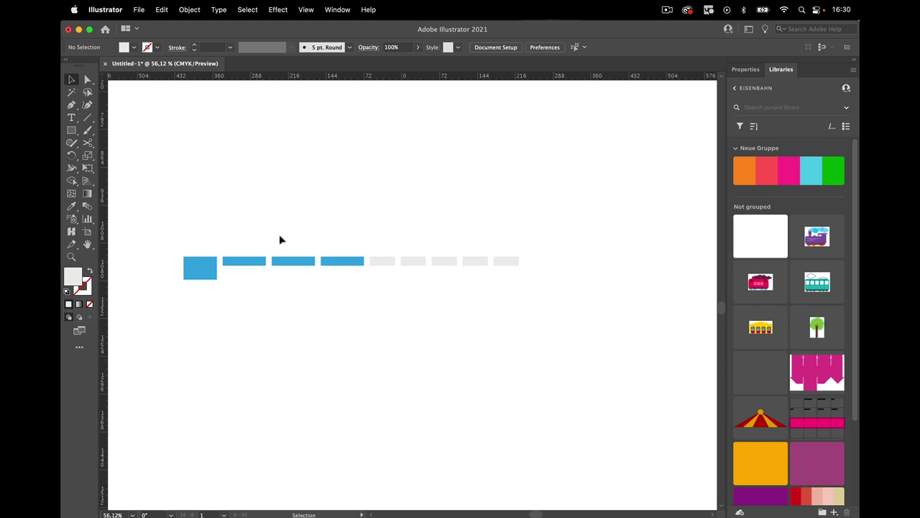
{"action": "left_click_drag", "start_coordinate": [231, 230], "coordinate": [352, 285]}
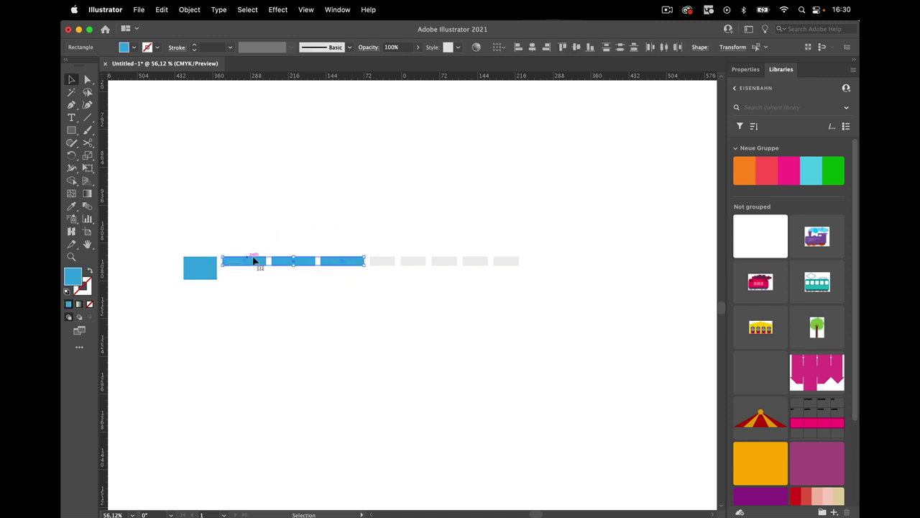
- Copy the three blue bars to the far right and fill them red
{"action": "left_click_drag", "start_coordinate": [257, 262], "coordinate": [559, 264]}
{"action": "left_click", "coordinate": [135, 47]}
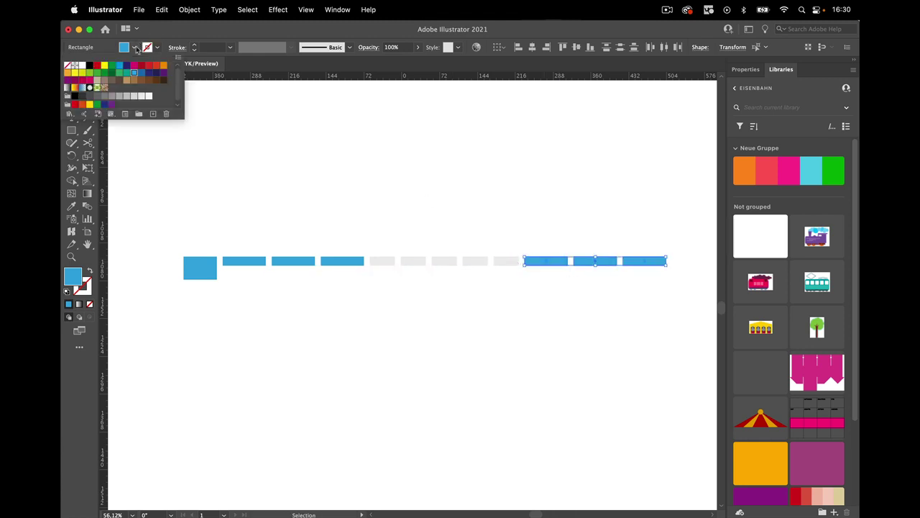
{"action": "left_click", "coordinate": [149, 65]}
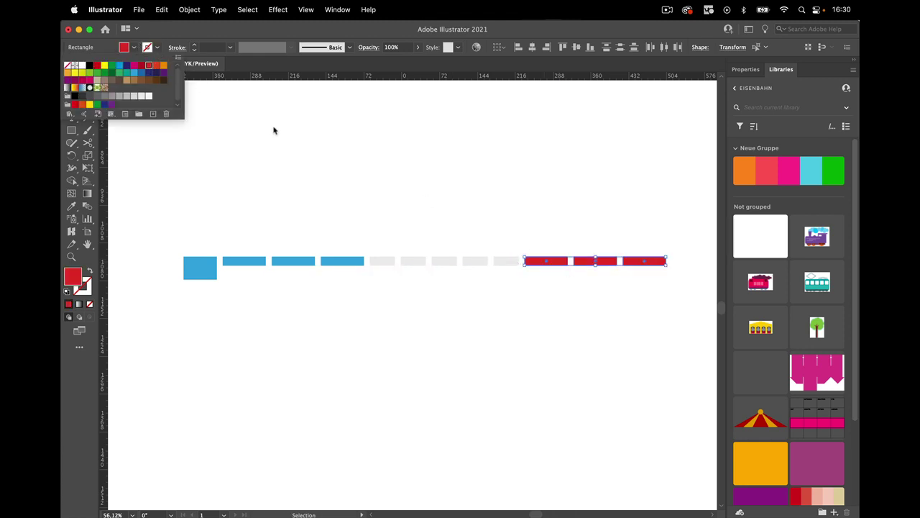
{"action": "left_click", "coordinate": [415, 173]}
{"action": "left_click", "coordinate": [252, 235]}
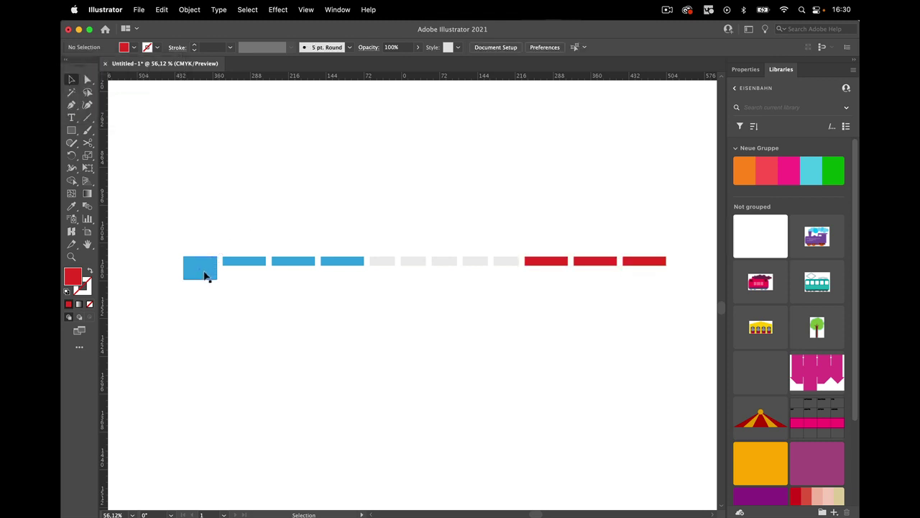
- Copy the blue square to the row's right end and fill it red
{"action": "left_click_drag", "start_coordinate": [205, 273], "coordinate": [691, 257]}
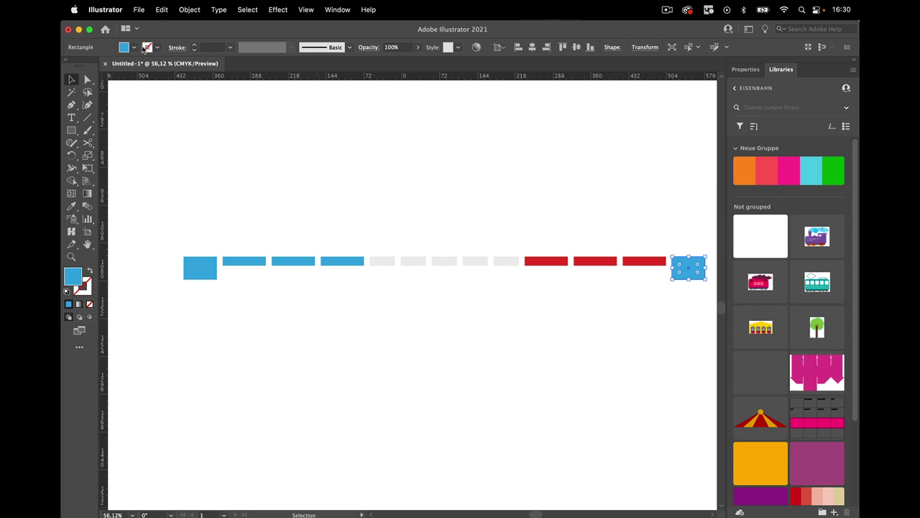
{"action": "left_click", "coordinate": [130, 49]}
{"action": "left_click", "coordinate": [148, 66]}
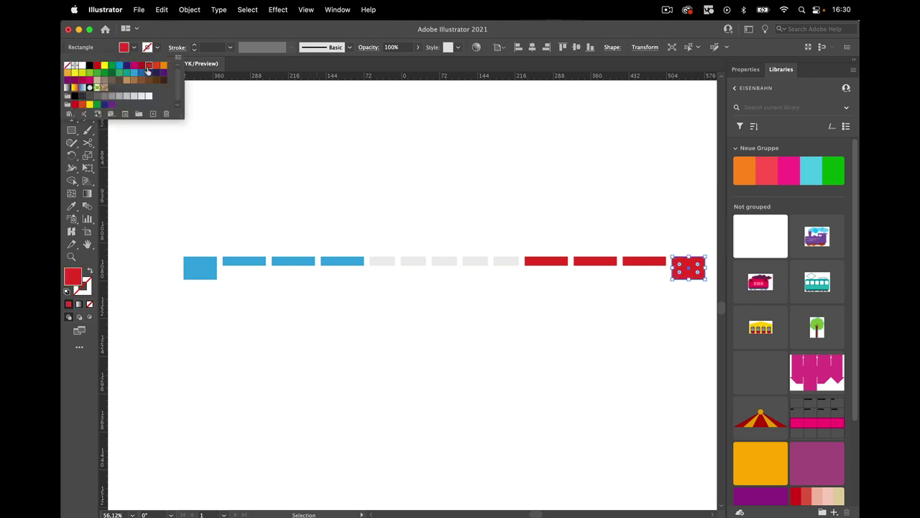
{"action": "left_click", "coordinate": [505, 189]}
{"action": "left_click", "coordinate": [592, 189]}
{"action": "scroll", "coordinate": [624, 191], "scroll_direction": "down", "scroll_amount": 2}
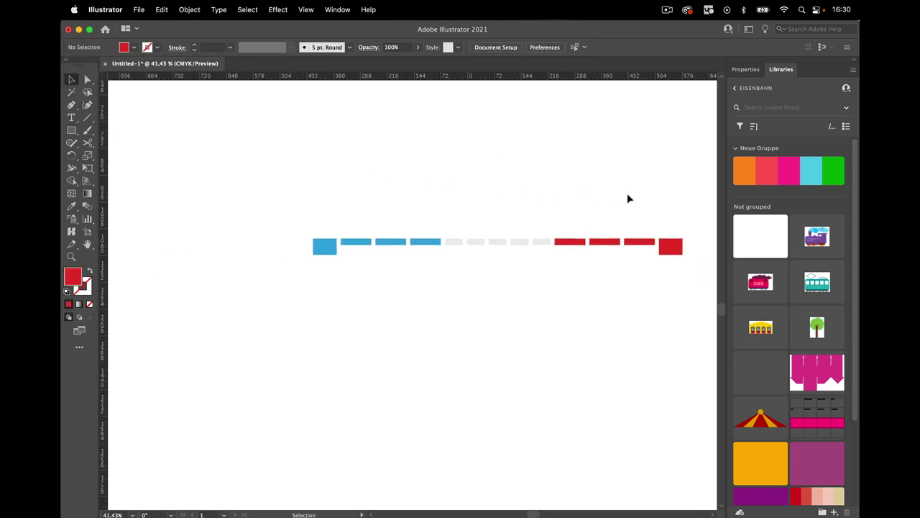
{"action": "scroll", "coordinate": [627, 193], "scroll_direction": "down", "scroll_amount": 2}
{"action": "scroll", "coordinate": [627, 198], "scroll_direction": "up", "scroll_amount": 3}
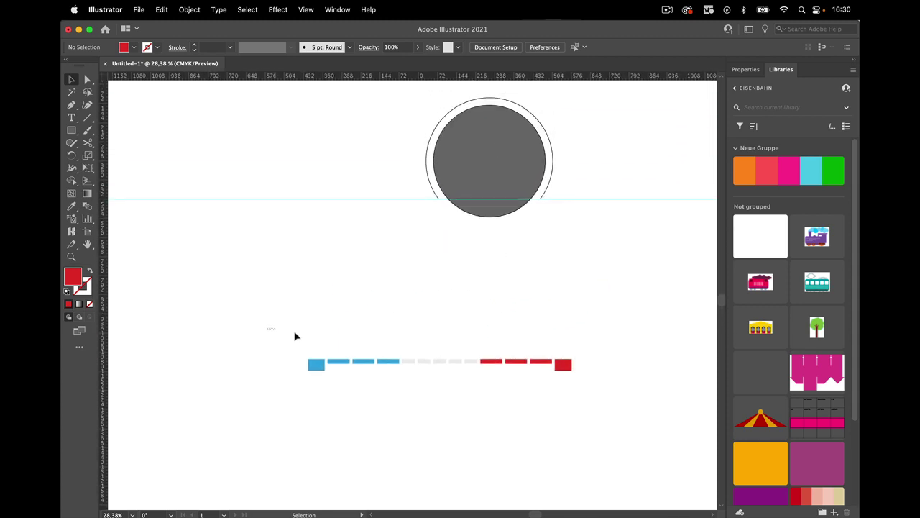
- Select the whole tick-mark row, nudge it upward, and show the Brushes panel
{"action": "left_click_drag", "start_coordinate": [268, 327], "coordinate": [612, 404]}
{"action": "left_click_drag", "start_coordinate": [567, 364], "coordinate": [619, 254]}
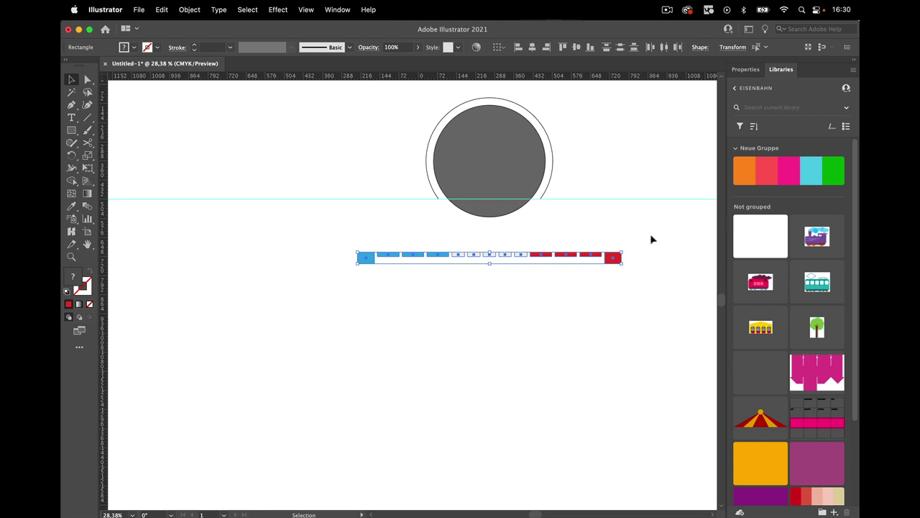
{"action": "scroll", "coordinate": [651, 239], "scroll_direction": "right", "scroll_amount": 3}
{"action": "scroll", "coordinate": [650, 239], "scroll_direction": "up", "scroll_amount": 2}
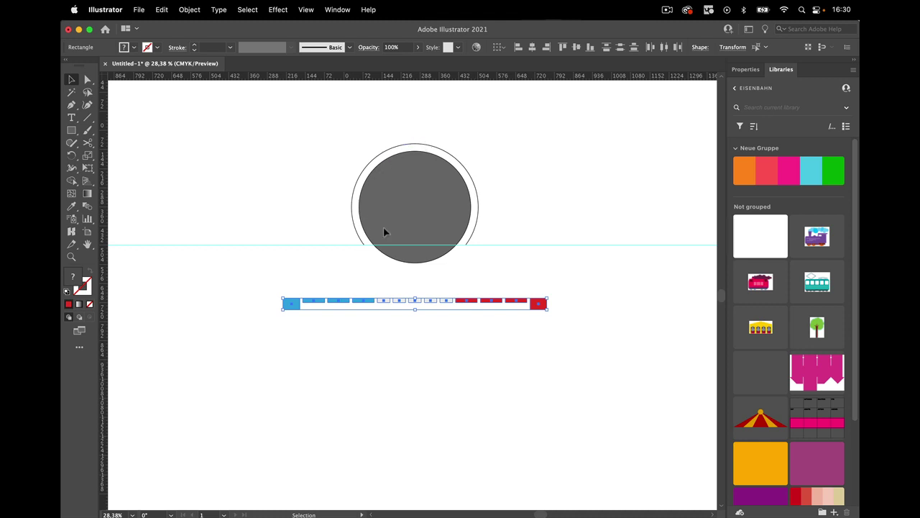
{"action": "left_click", "coordinate": [337, 9]}
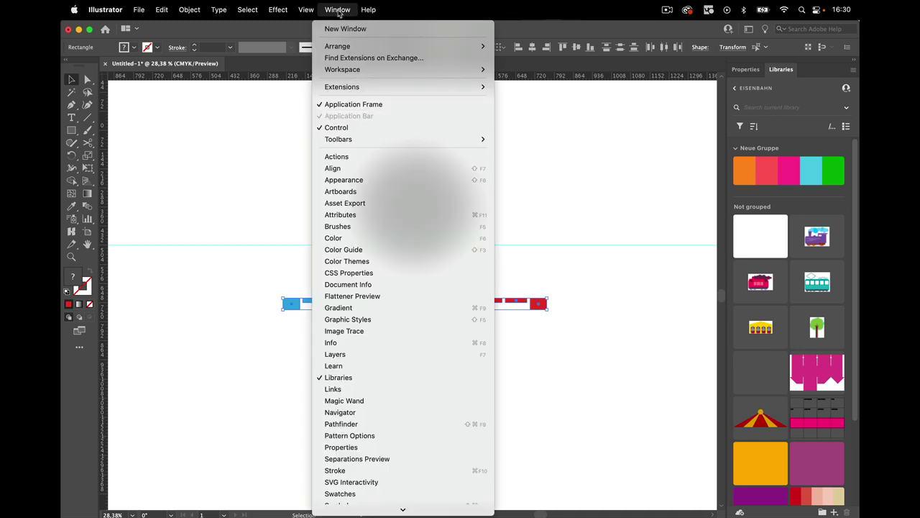
{"action": "left_click", "coordinate": [336, 228]}
{"action": "left_click_drag", "start_coordinate": [660, 227], "coordinate": [623, 198]}
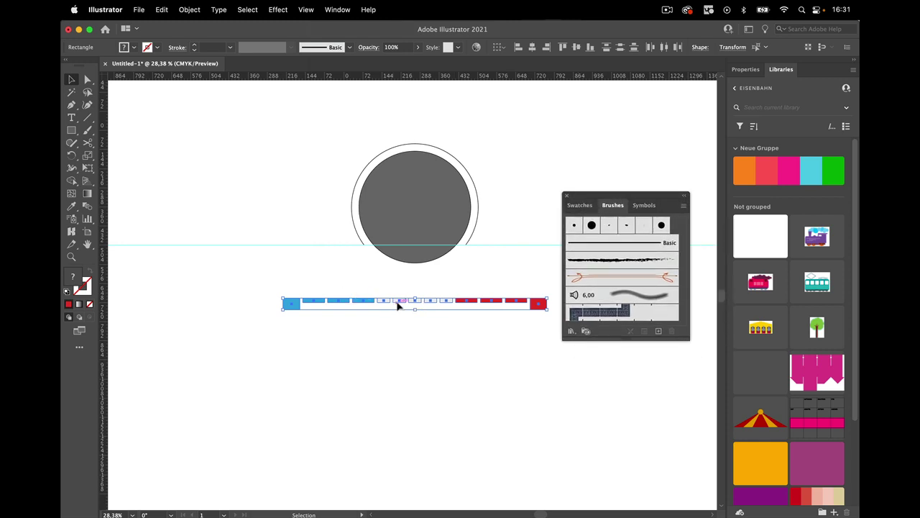
- Drag the row into Brushes as a new Art Brush, accepting default options
{"action": "left_click_drag", "start_coordinate": [401, 304], "coordinate": [606, 288]}
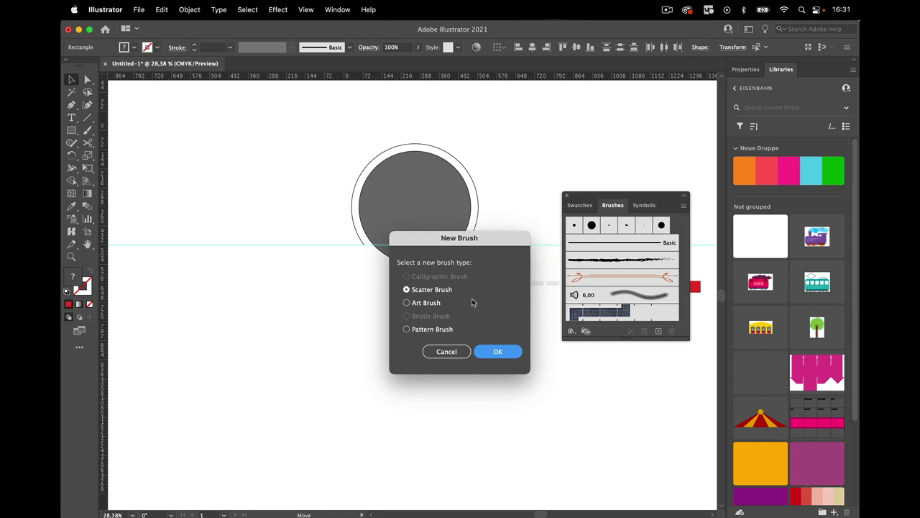
{"action": "left_click", "coordinate": [429, 303]}
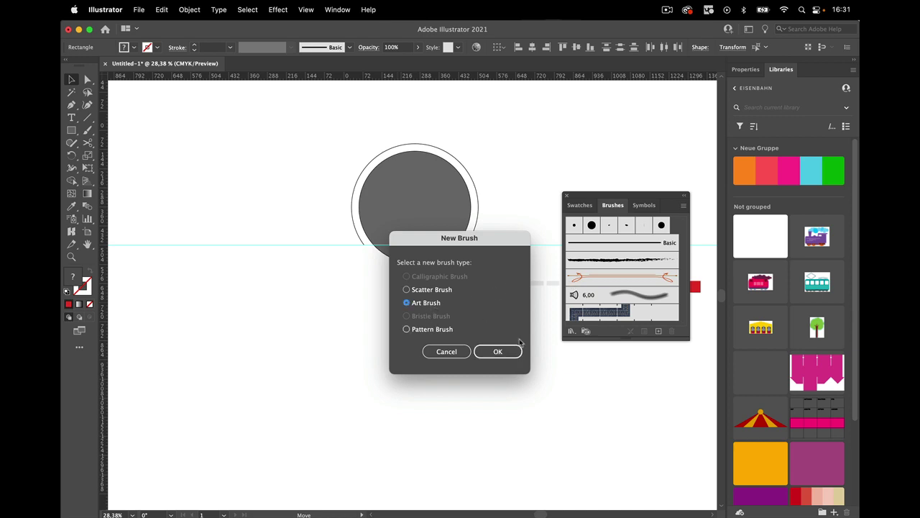
{"action": "left_click", "coordinate": [498, 351]}
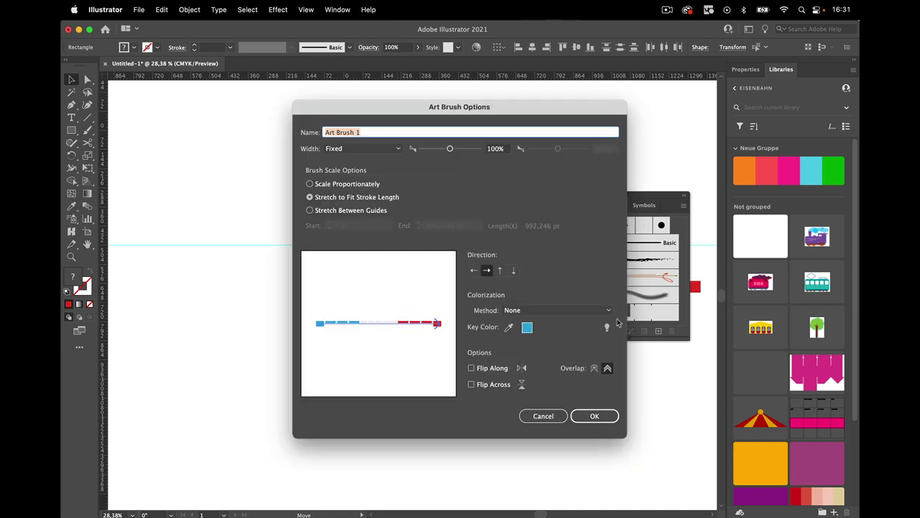
{"action": "left_click", "coordinate": [595, 416]}
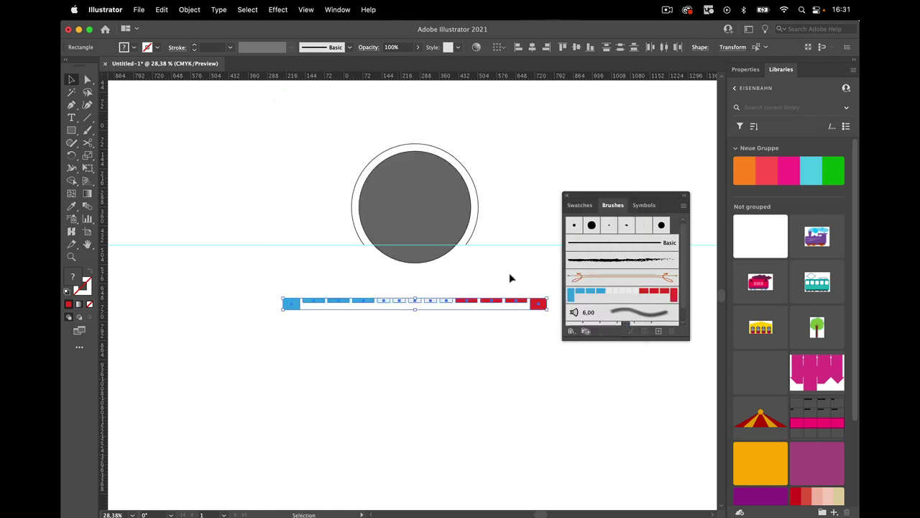
- Apply the new tick-mark art brush to the open outer arc, then deselect
{"action": "left_click", "coordinate": [479, 196]}
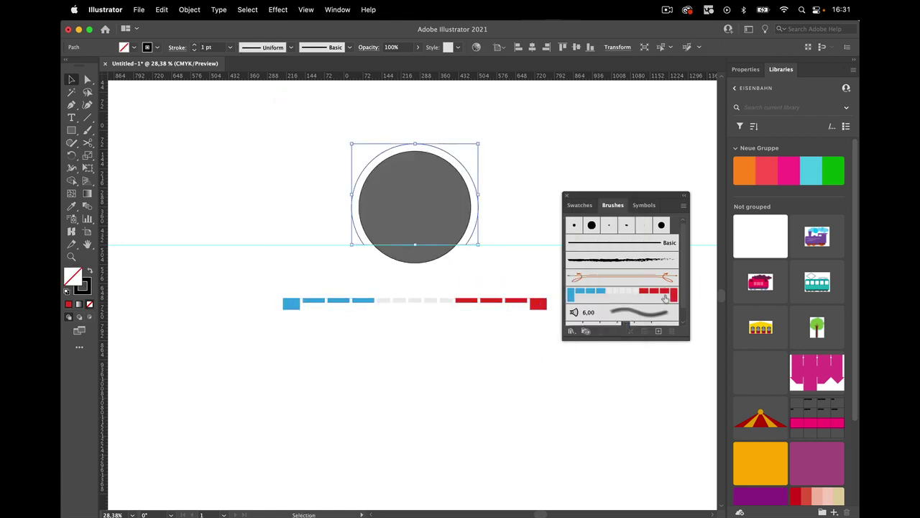
{"action": "left_click", "coordinate": [665, 298]}
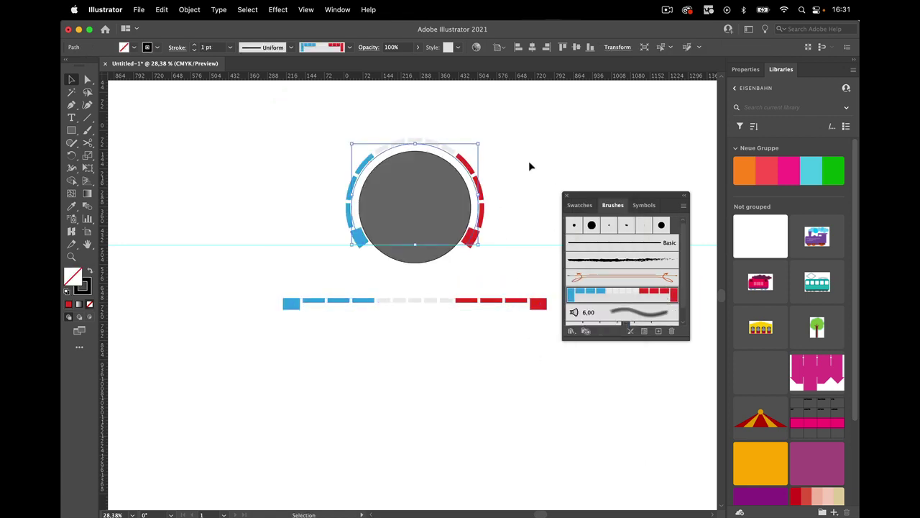
{"action": "scroll", "coordinate": [524, 231], "scroll_direction": "up", "scroll_amount": 2}
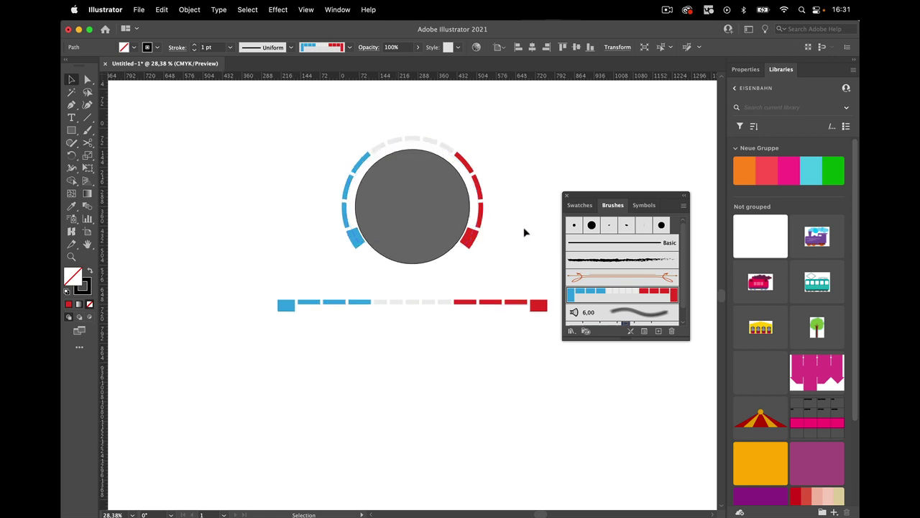
{"action": "left_click", "coordinate": [463, 296]}
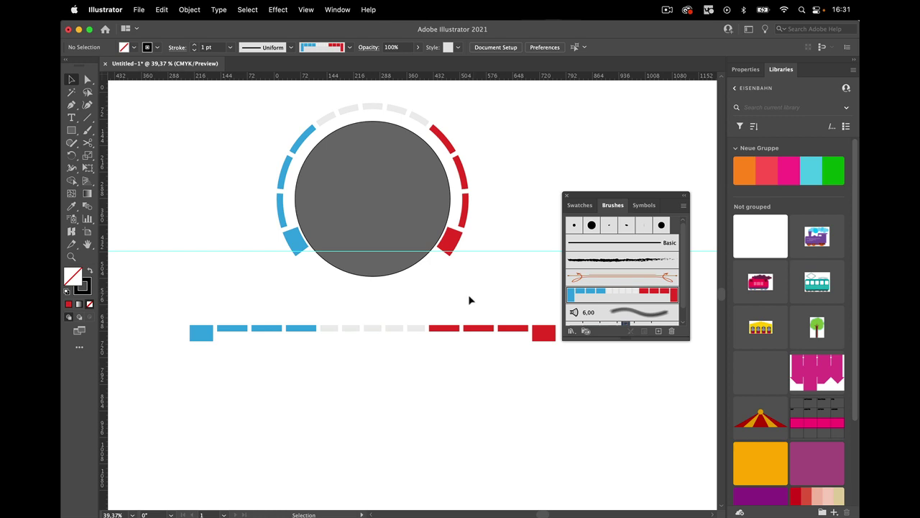
{"action": "scroll", "coordinate": [468, 299], "scroll_direction": "down", "scroll_amount": 2}
{"action": "scroll", "coordinate": [467, 299], "scroll_direction": "right", "scroll_amount": 1}
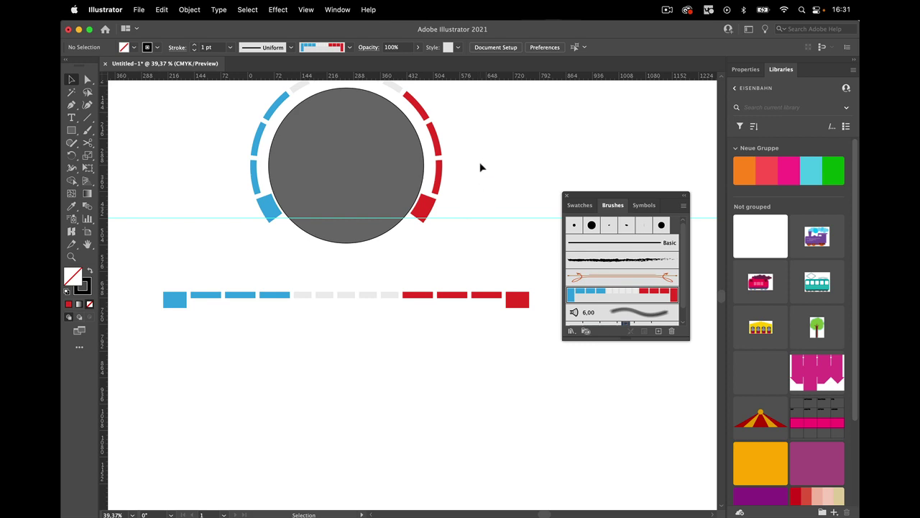
- Marquee-select the whole blue-grey-red bar row and show its Transform values
{"action": "left_click_drag", "start_coordinate": [152, 274], "coordinate": [548, 338]}
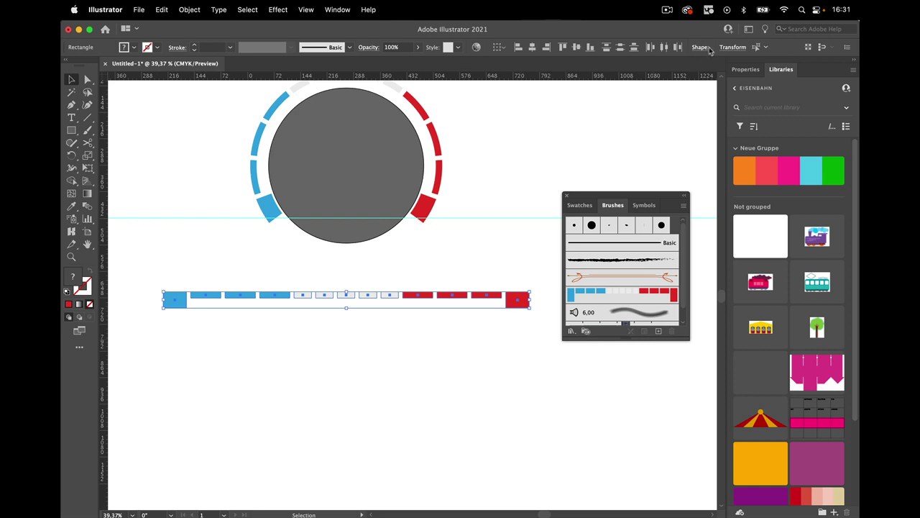
{"action": "left_click", "coordinate": [736, 48]}
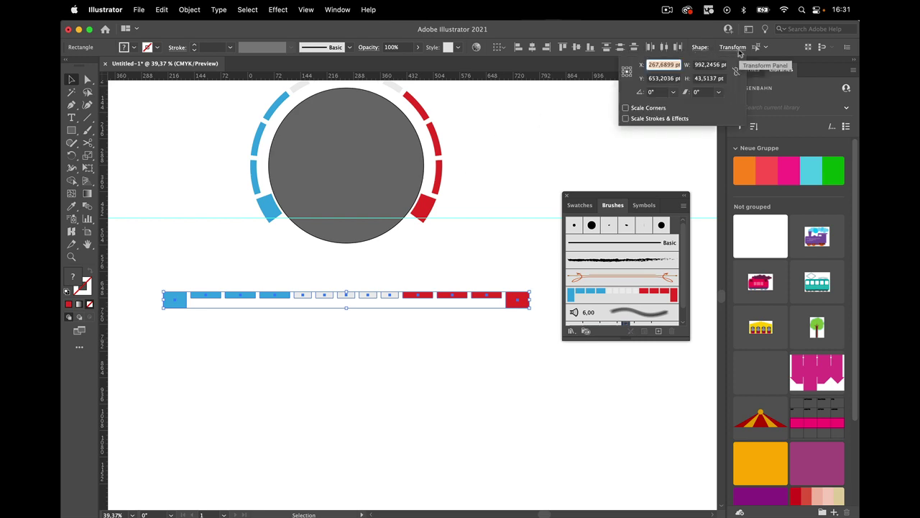